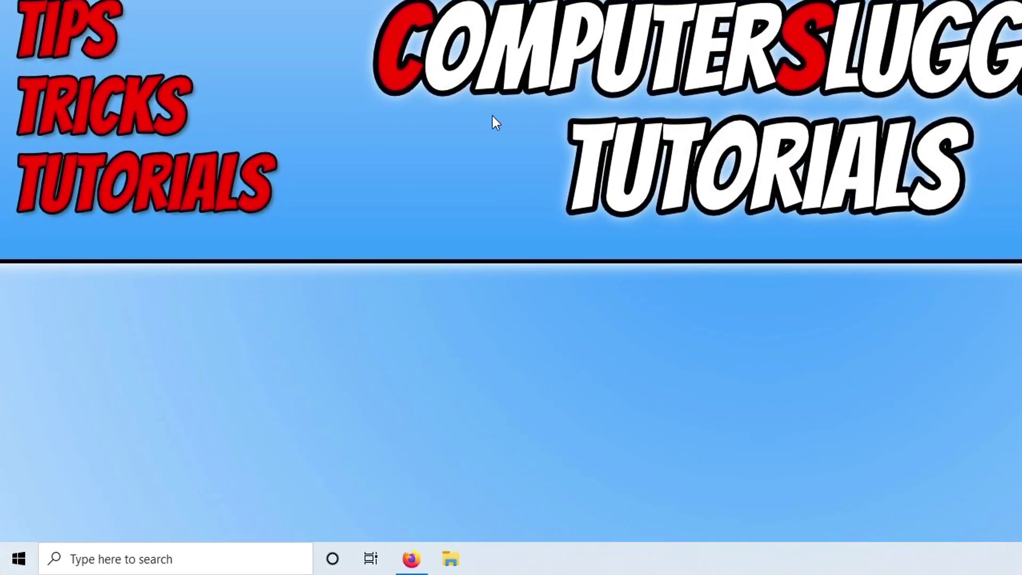
Check for Windows updates under Update & Security, then close Settings
{"action": "right_click", "coordinate": [4, 563]}
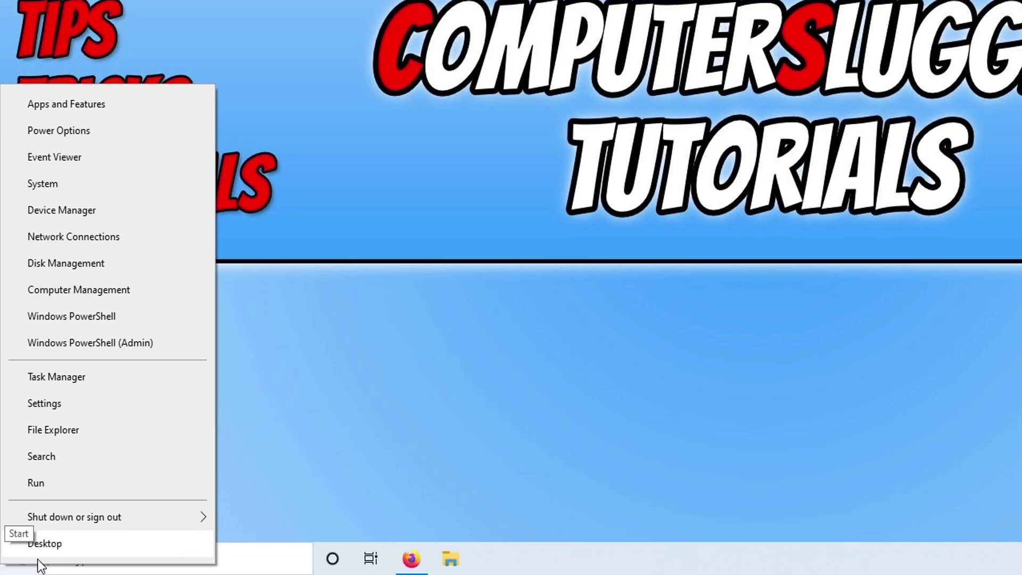
{"action": "left_click", "coordinate": [138, 404]}
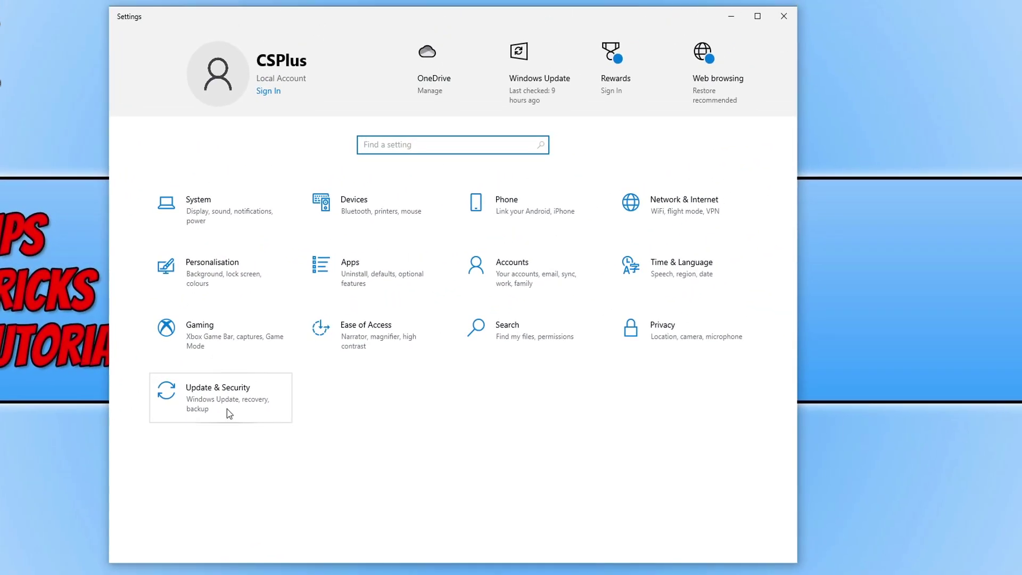
{"action": "left_click", "coordinate": [229, 407]}
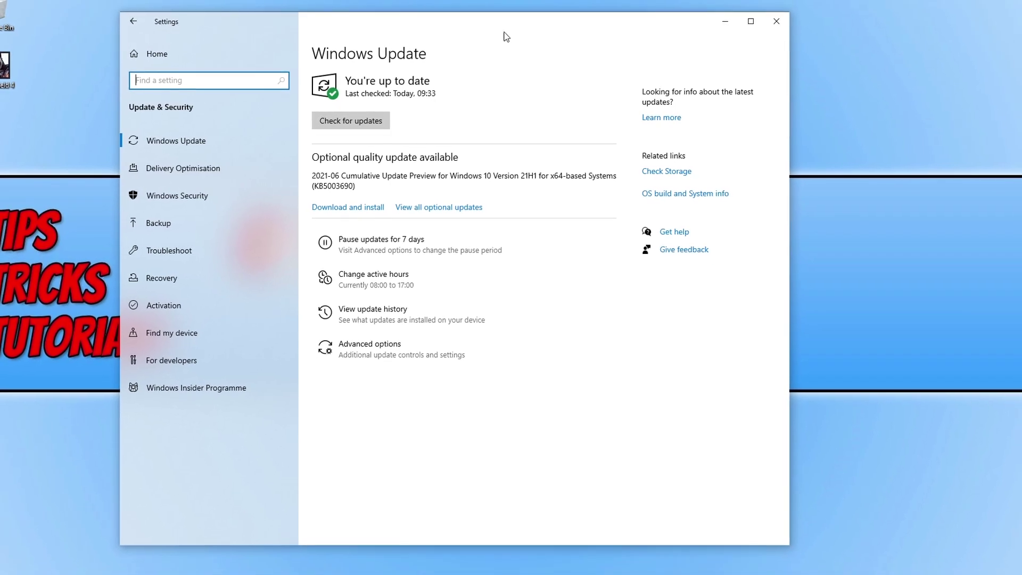
{"action": "left_click", "coordinate": [765, 28]}
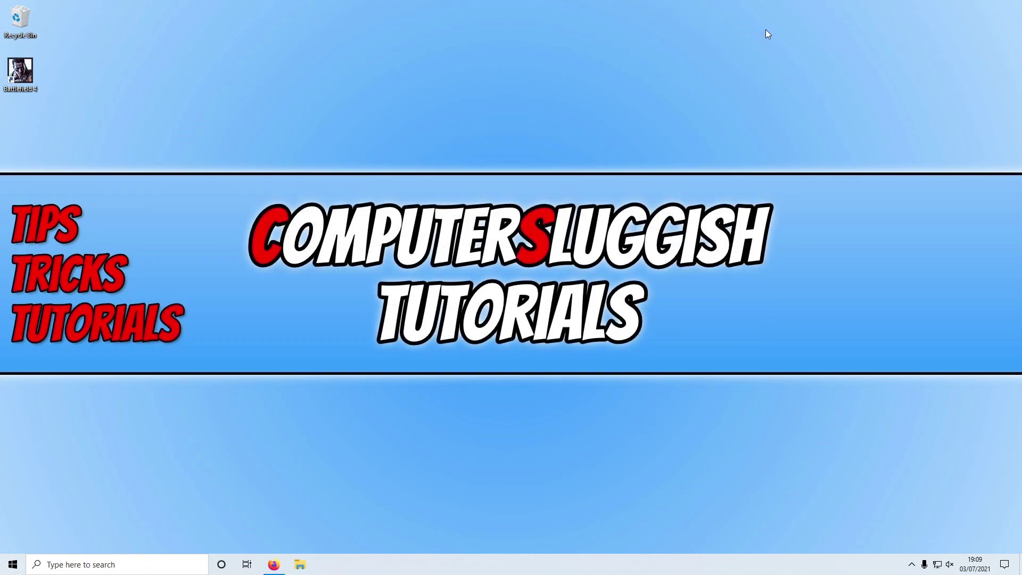
Save pbsetup.zip for all Windows games from Even Balance's PB Setup page in Firefox
{"action": "left_click", "coordinate": [274, 565]}
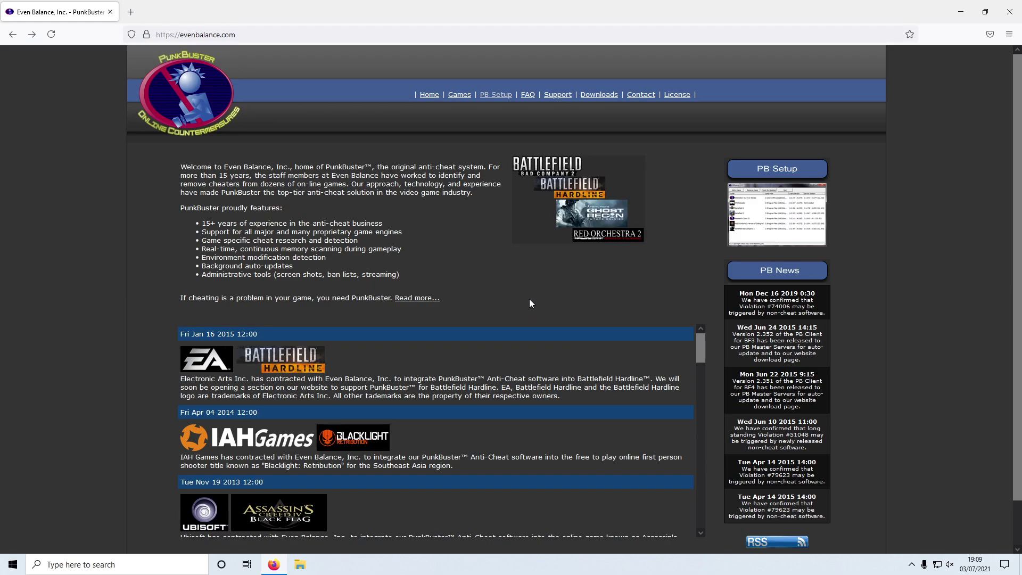
{"action": "left_click", "coordinate": [793, 172]}
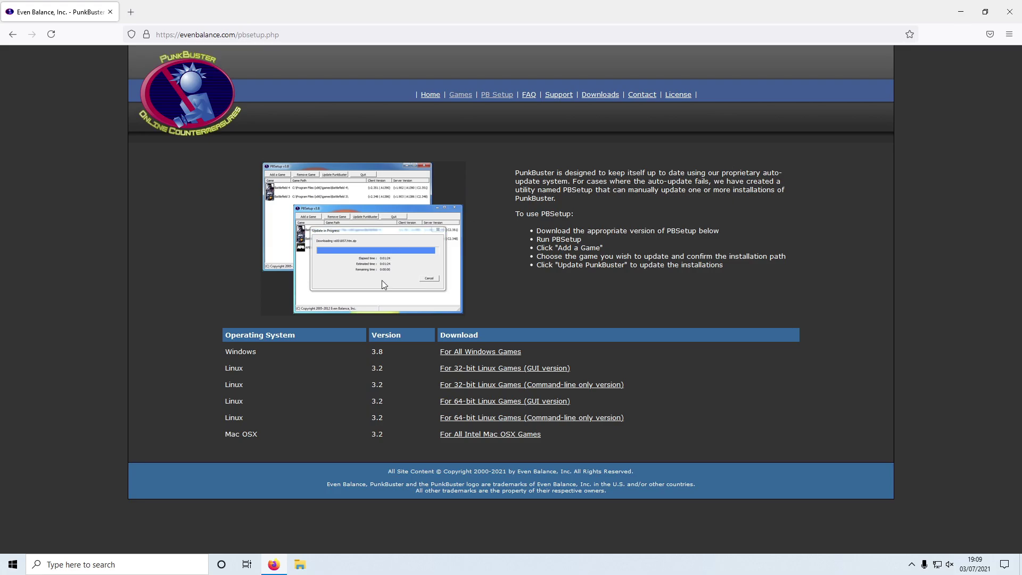
{"action": "left_click", "coordinate": [456, 352]}
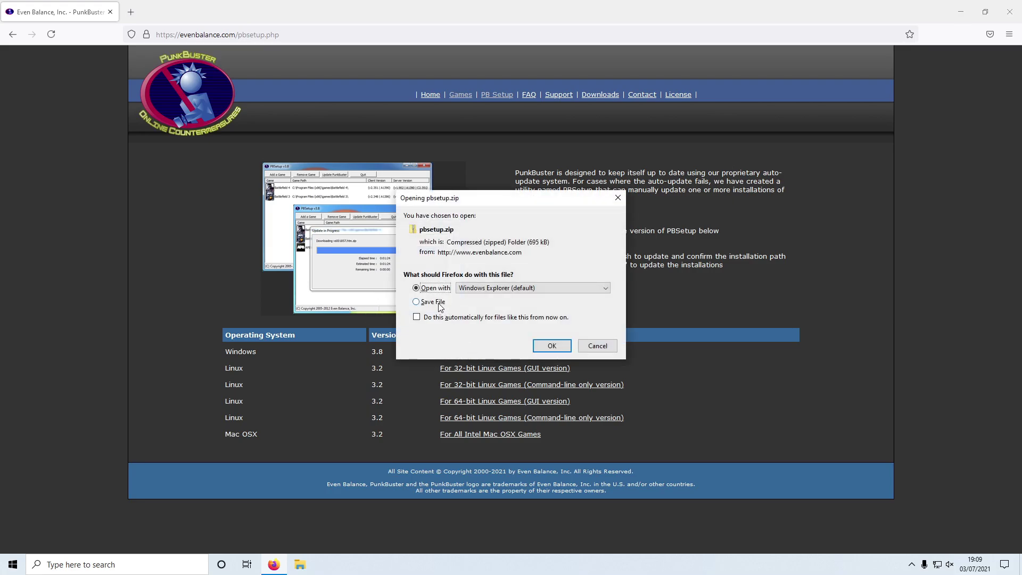
{"action": "left_click", "coordinate": [433, 301]}
{"action": "left_click", "coordinate": [552, 346]}
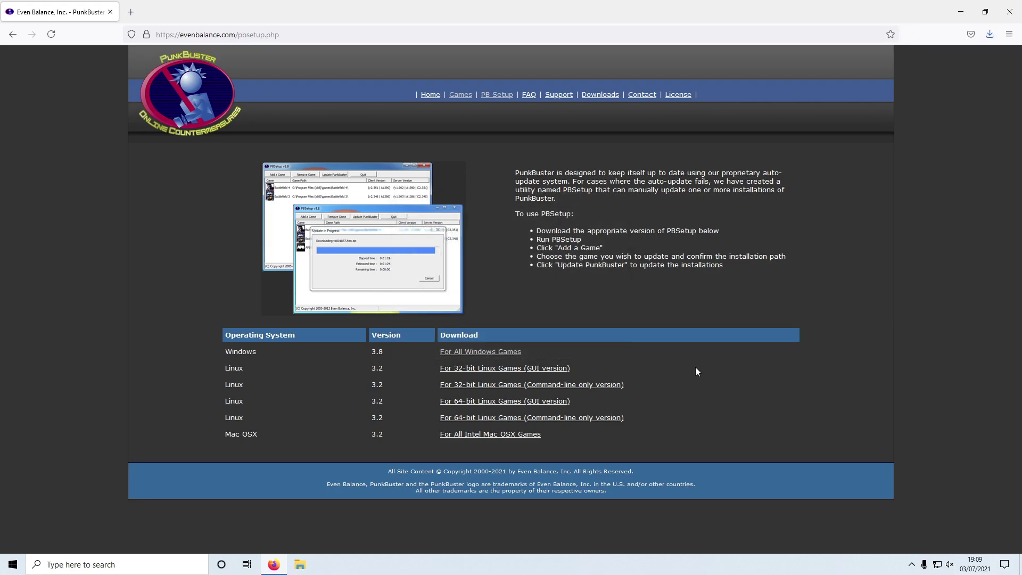
Open the downloaded pbsetup.zip from Firefox's recent downloads list
{"action": "left_click", "coordinate": [989, 35]}
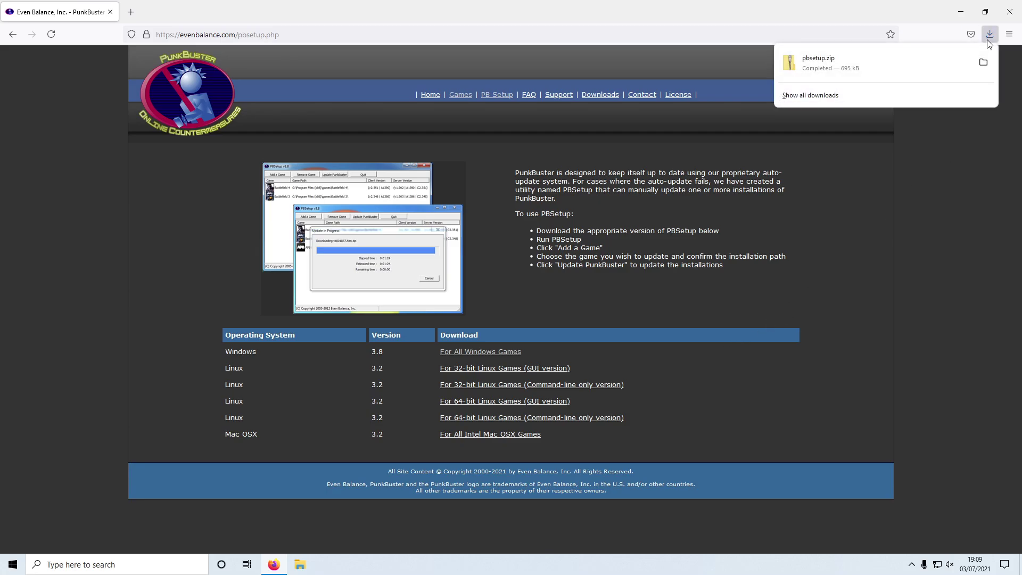
{"action": "left_click", "coordinate": [857, 66]}
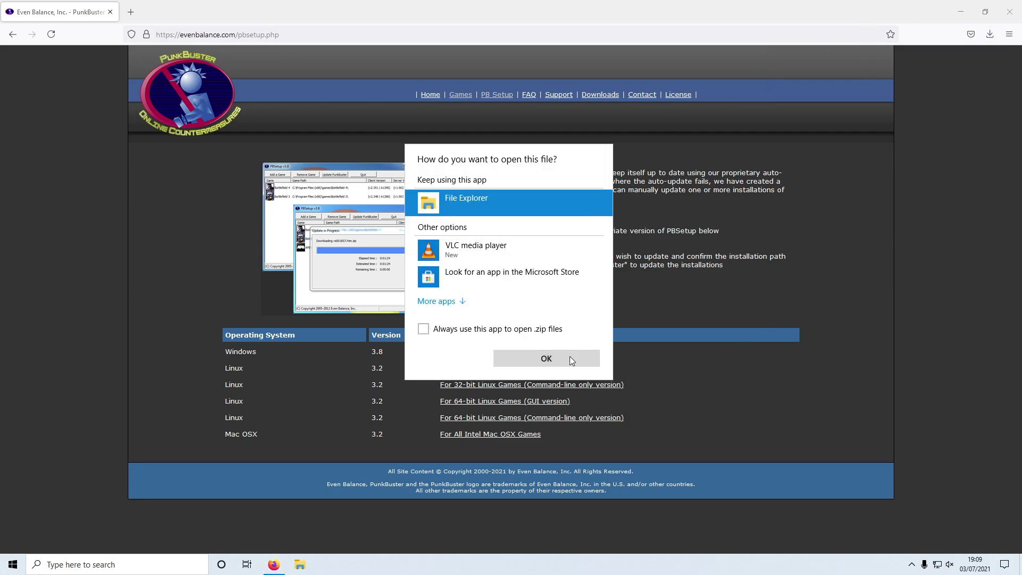
{"action": "left_click", "coordinate": [571, 360]}
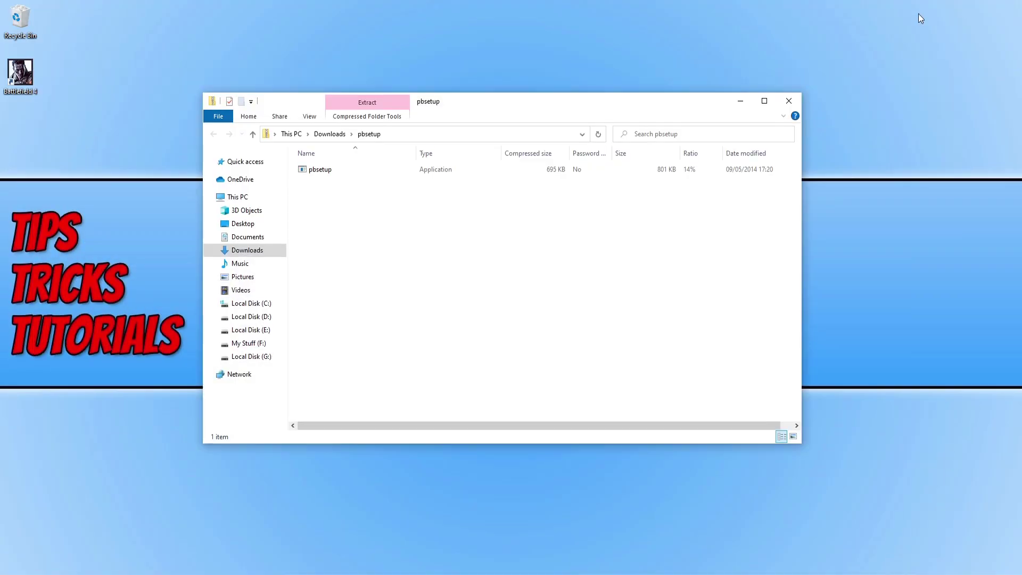
Copy pbsetup out of the zip onto the desktop and minimise File Explorer
{"action": "left_click_drag", "start_coordinate": [480, 107], "coordinate": [571, 95]}
{"action": "left_click_drag", "start_coordinate": [420, 158], "coordinate": [101, 165]}
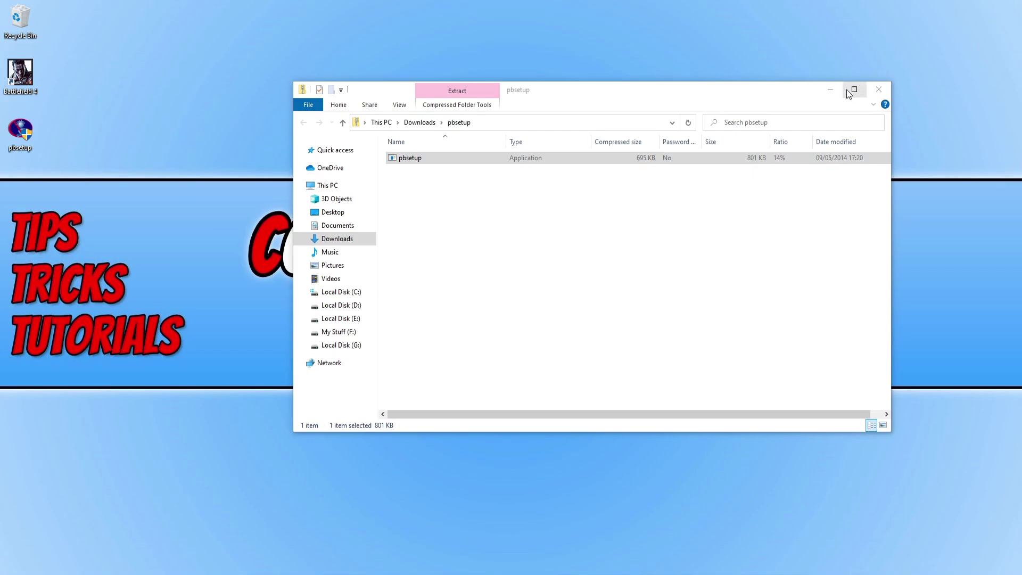
{"action": "left_click", "coordinate": [831, 90]}
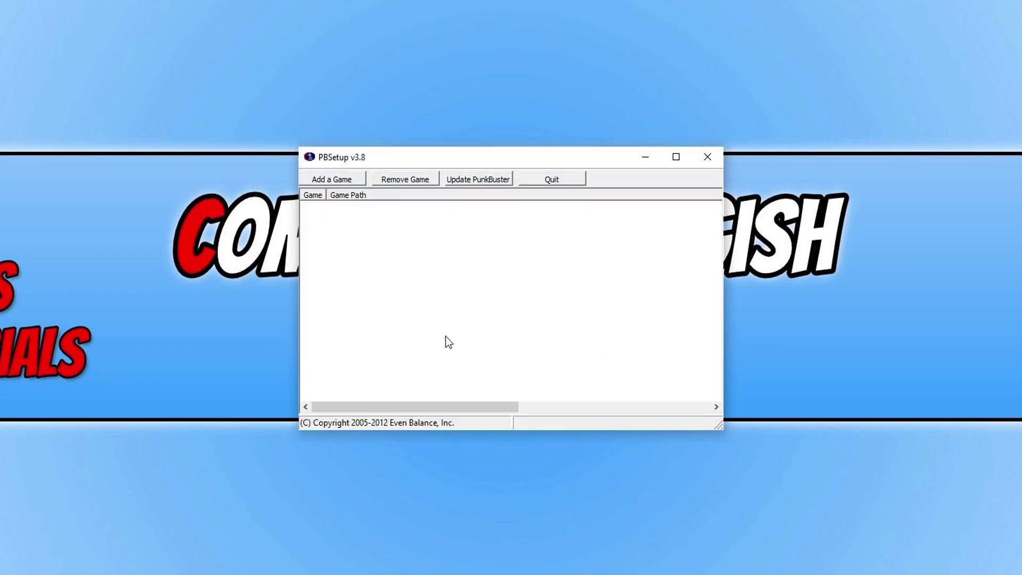
Add Battlefield 4 with path E:\Games\Origin Games\Battlefield 4\ to PBSetup's game list
{"action": "left_click", "coordinate": [346, 184]}
{"action": "left_click", "coordinate": [563, 272]}
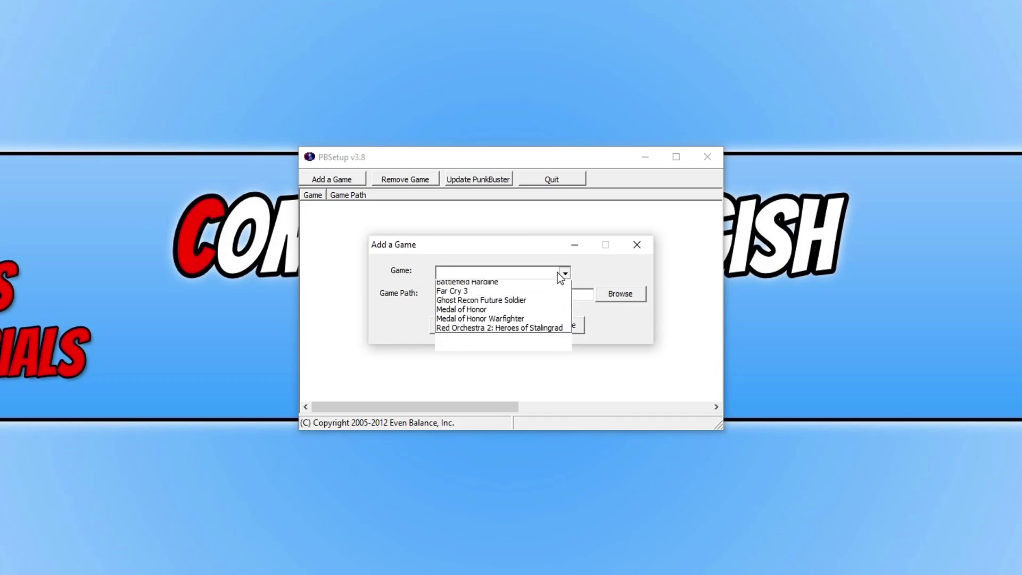
{"action": "left_click", "coordinate": [510, 305]}
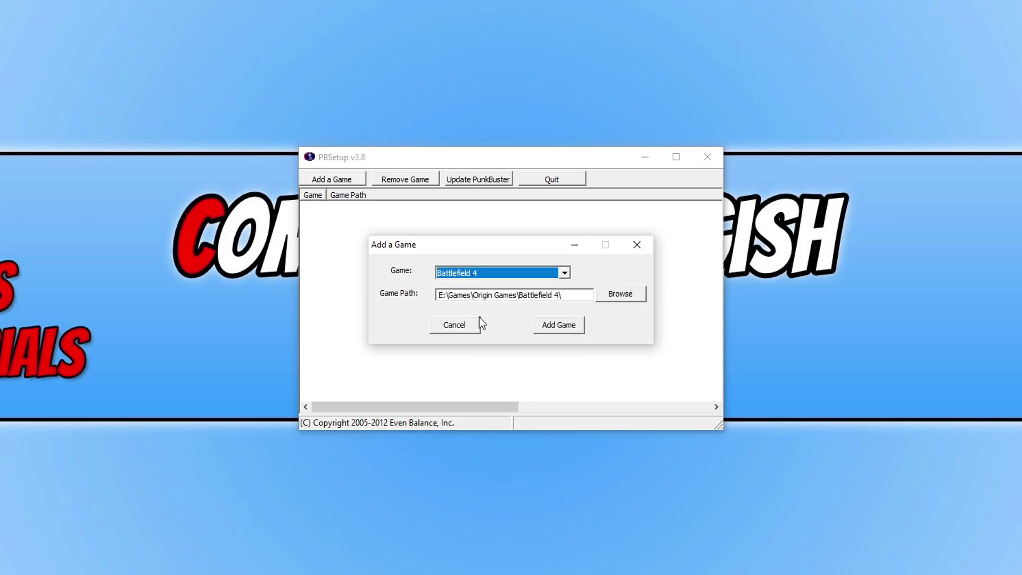
{"action": "left_click", "coordinate": [585, 296]}
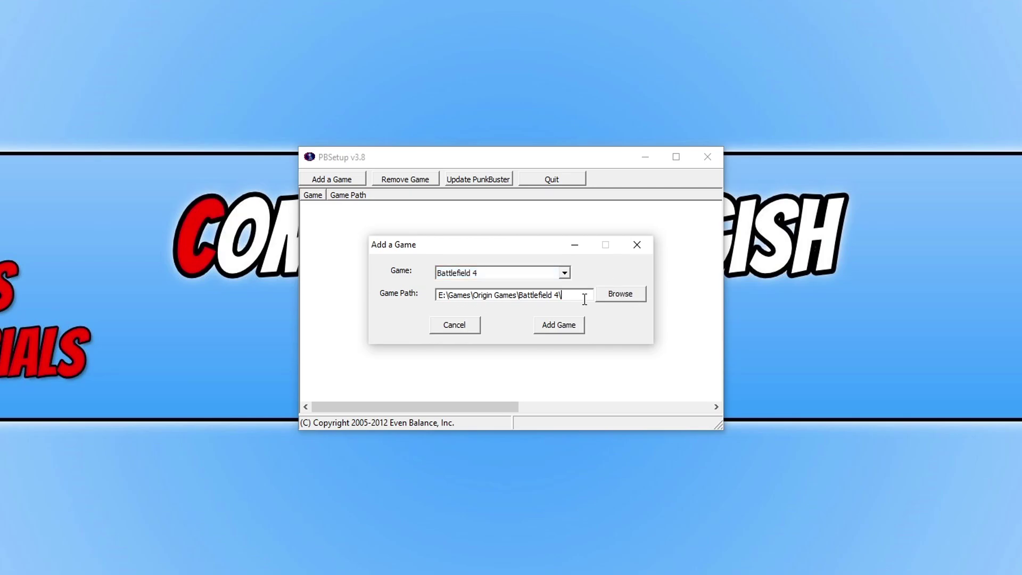
{"action": "mouse_move", "coordinate": [569, 296]}
{"action": "left_mouse_down"}
{"action": "mouse_move", "coordinate": [435, 295]}
{"action": "mouse_move", "coordinate": [584, 290]}
{"action": "left_mouse_up"}
{"action": "left_click", "coordinate": [564, 326]}
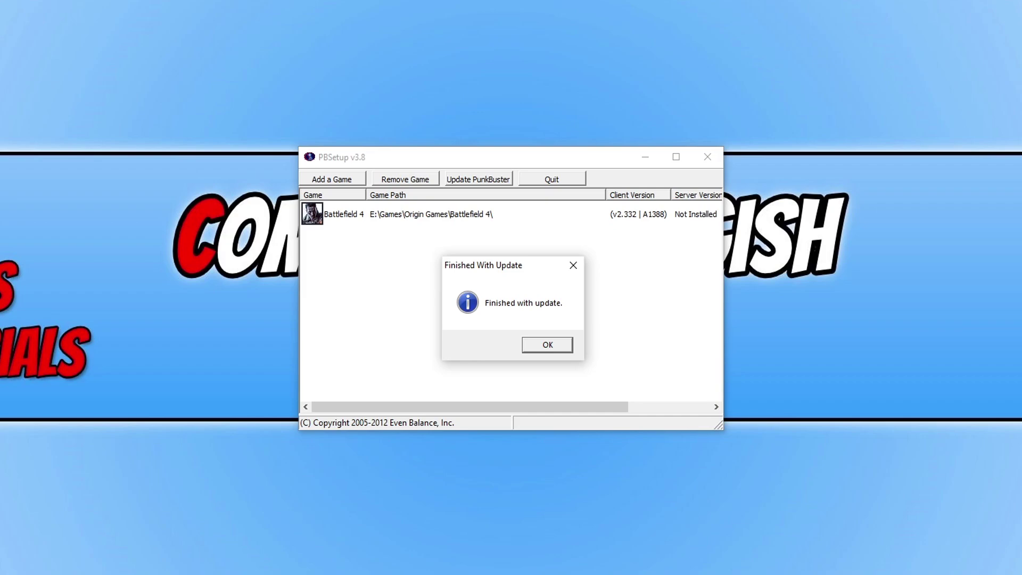
Acknowledge the finished update to client v2.351, then close PBSetup
{"action": "left_click", "coordinate": [545, 343]}
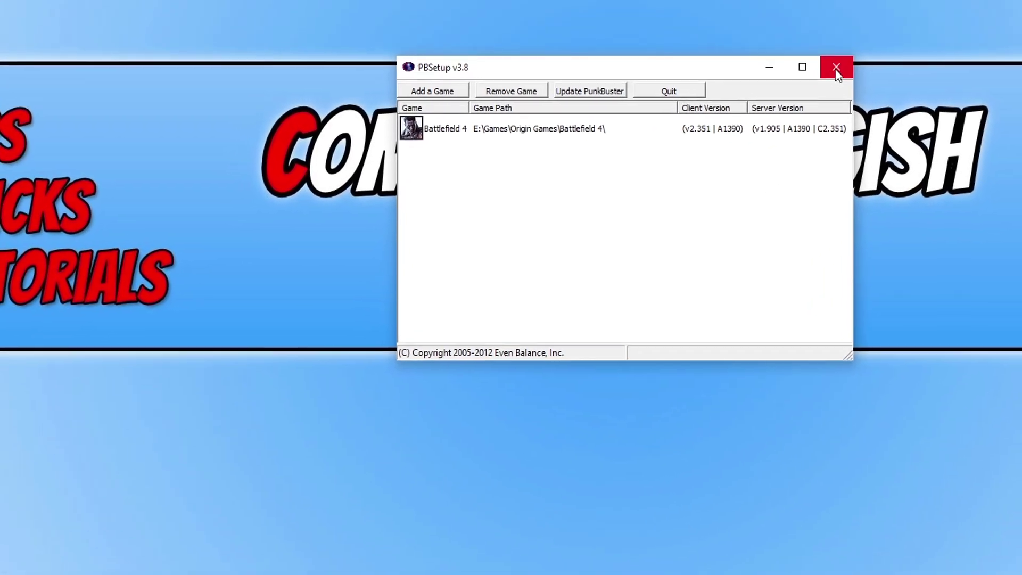
{"action": "left_click", "coordinate": [707, 157]}
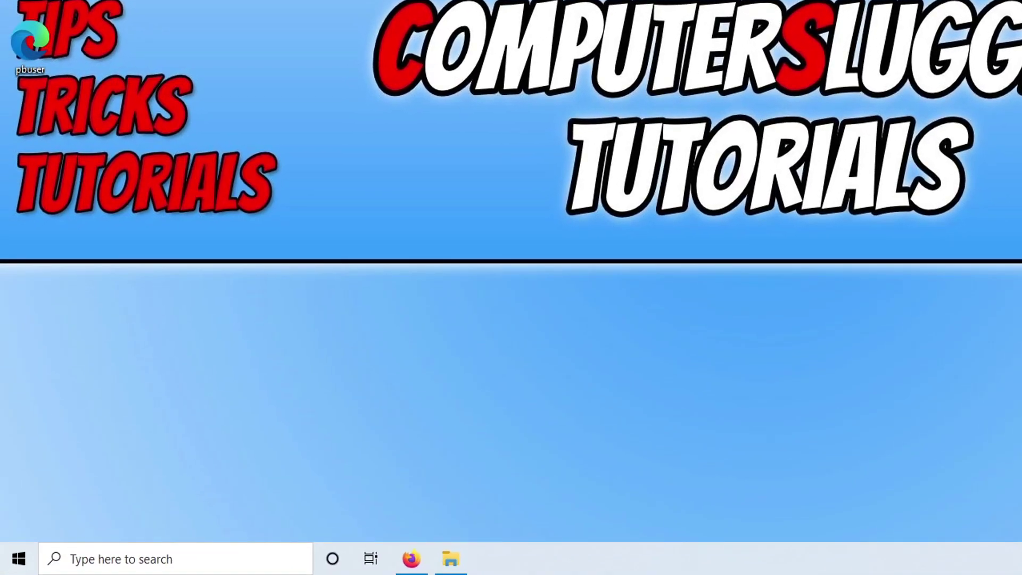
Open Control Panel in Small icons view and go to Windows Defender Firewall's allowed apps list
{"action": "left_click", "coordinate": [3, 569]}
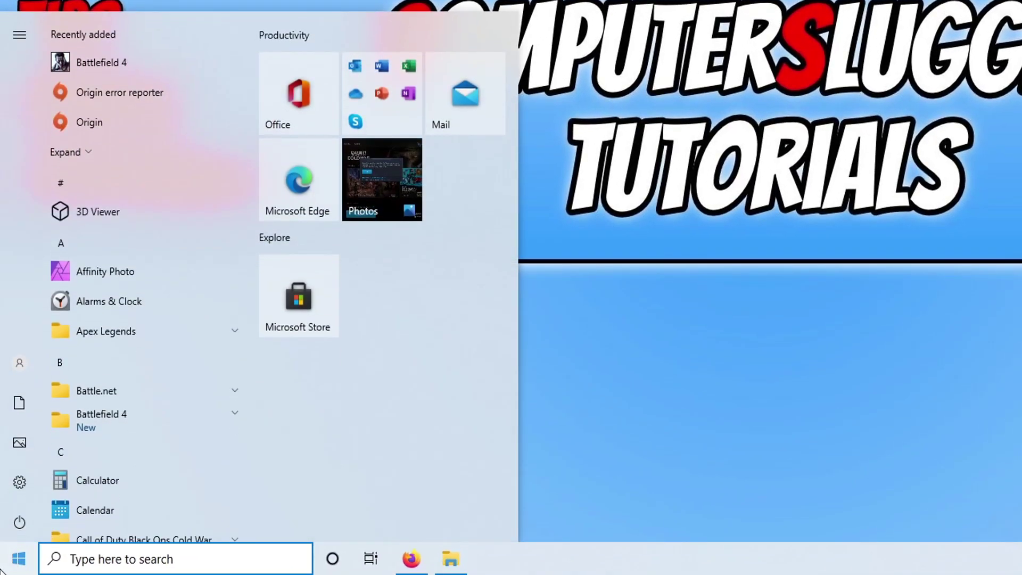
{"action": "type", "text": "control"}
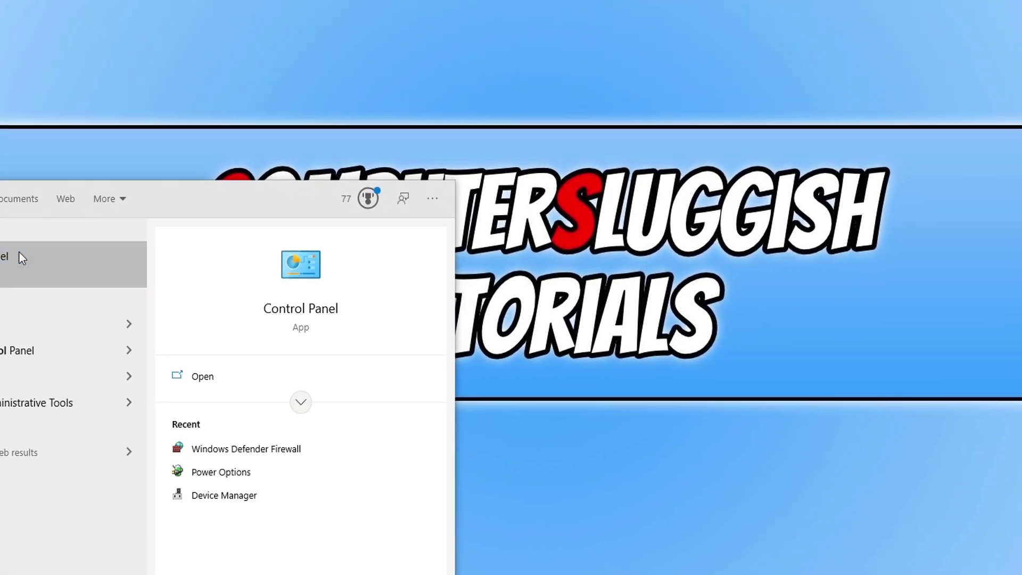
{"action": "left_click", "coordinate": [22, 258]}
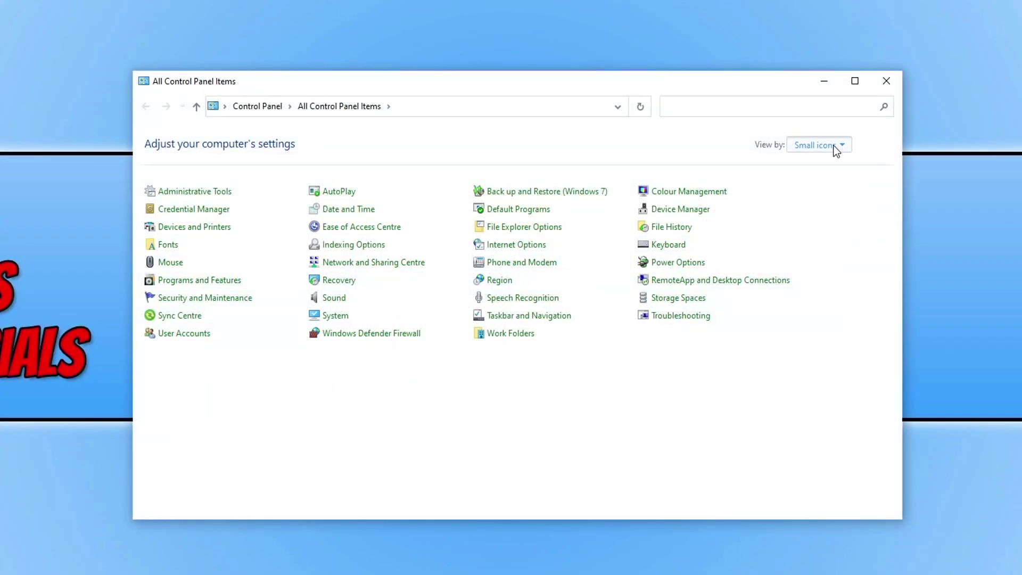
{"action": "left_click", "coordinate": [838, 145]}
{"action": "left_click", "coordinate": [862, 207]}
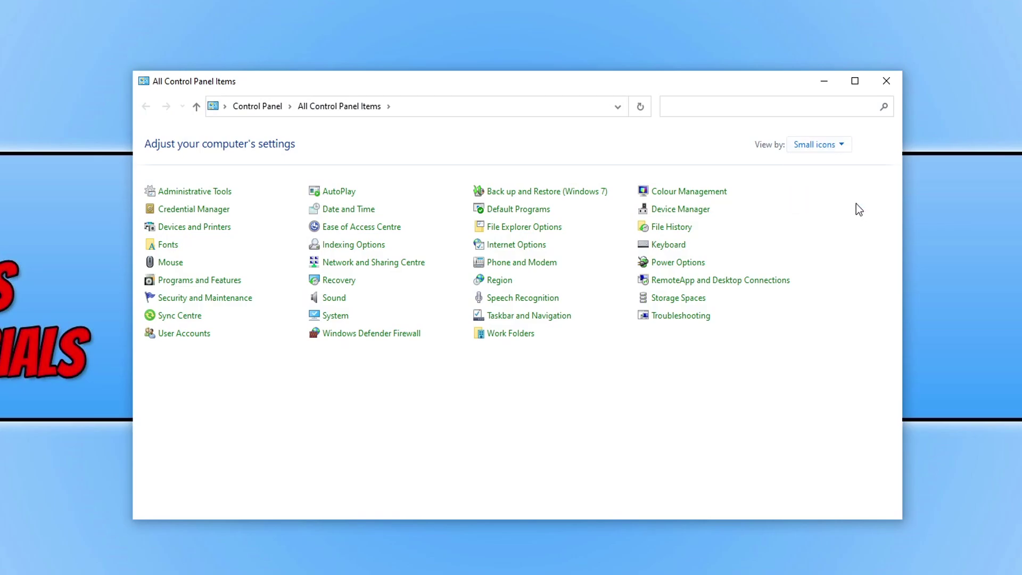
{"action": "left_click", "coordinate": [400, 337]}
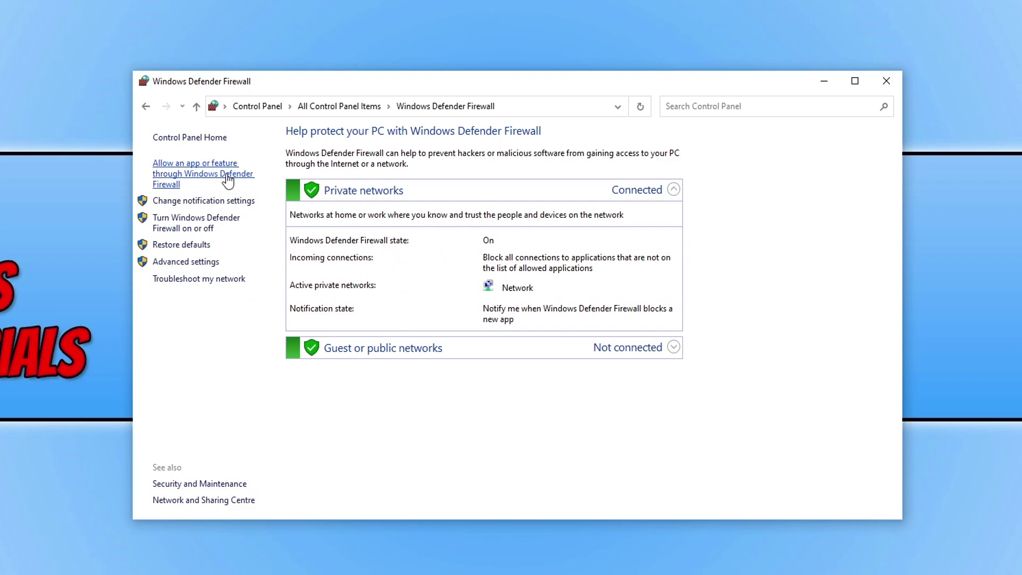
{"action": "left_click", "coordinate": [207, 174]}
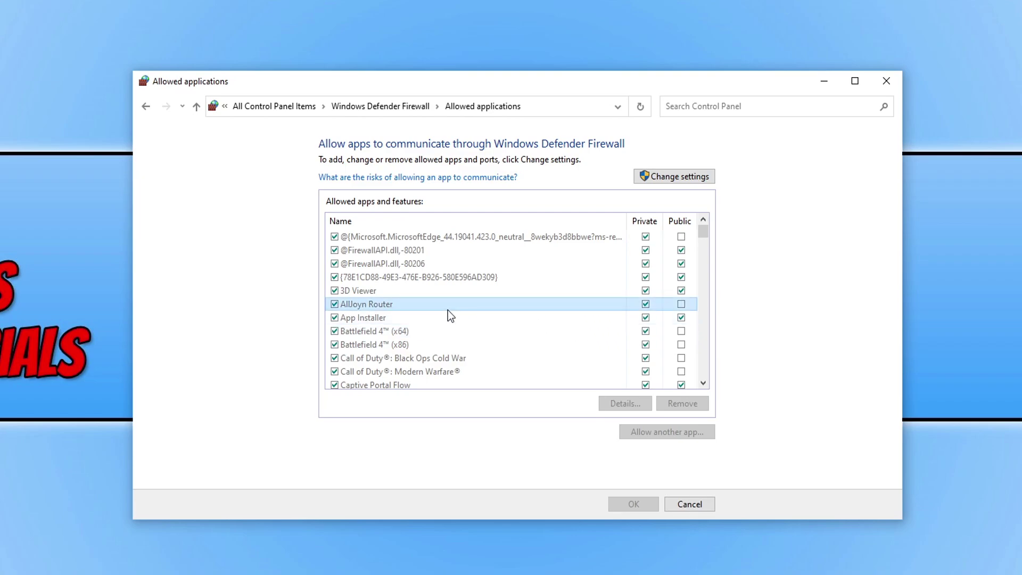
Jump the allowed apps list to the entries starting with P
{"action": "key", "text": "p"}
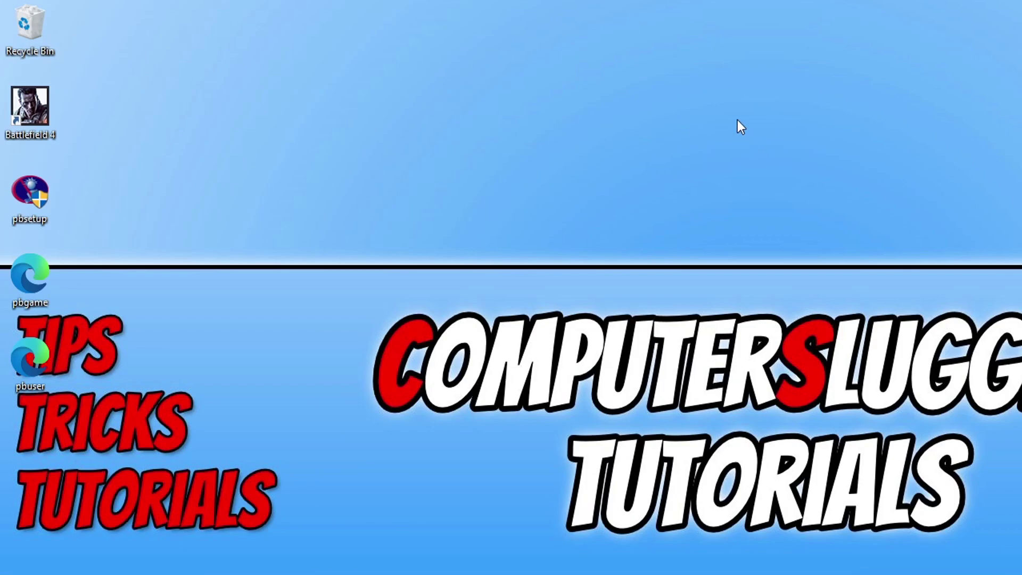
Run pbsvc from the Battlefield 4 game folder as administrator
{"action": "right_click", "coordinate": [36, 100]}
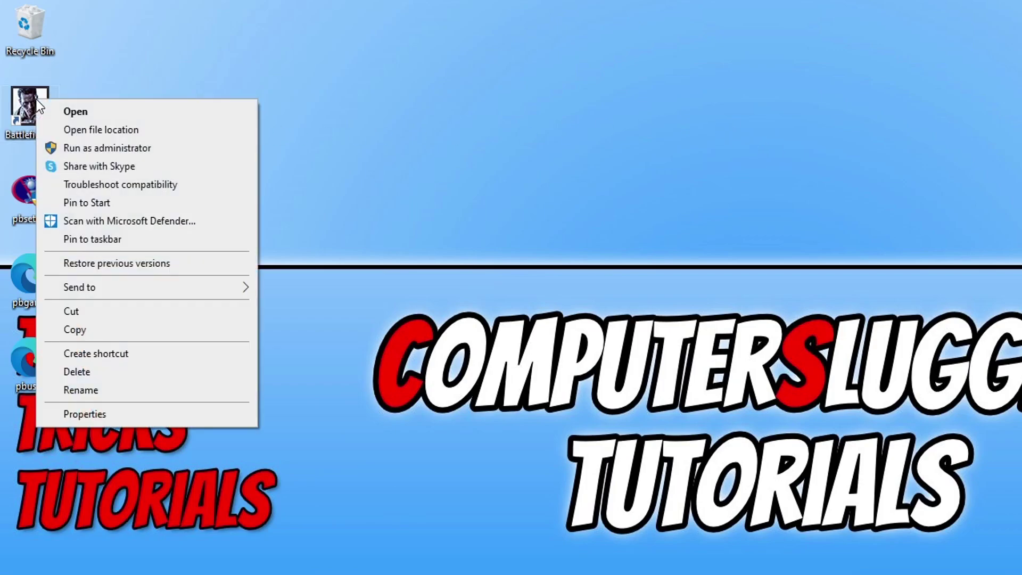
{"action": "left_click", "coordinate": [148, 135]}
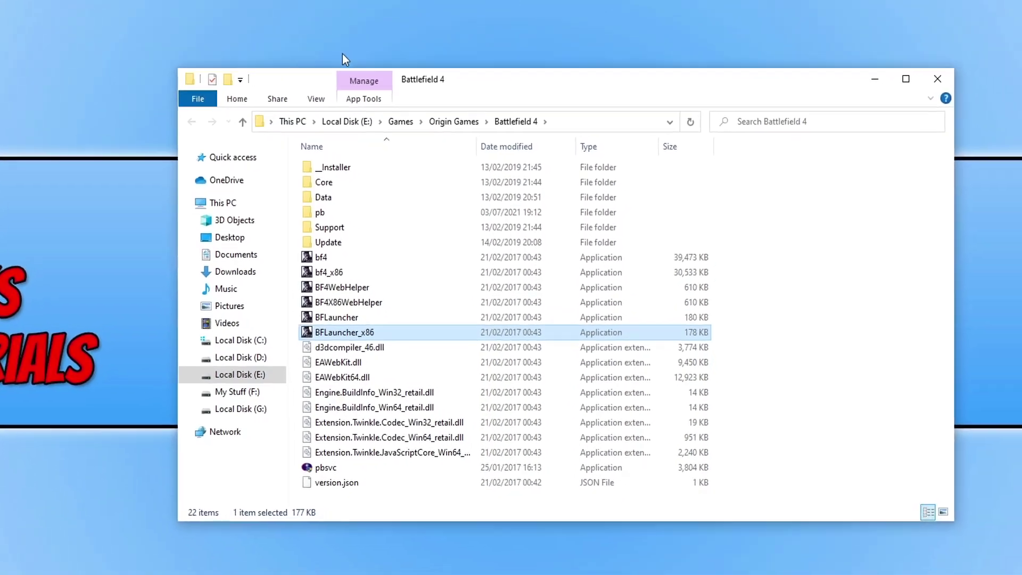
{"action": "left_click", "coordinate": [356, 471]}
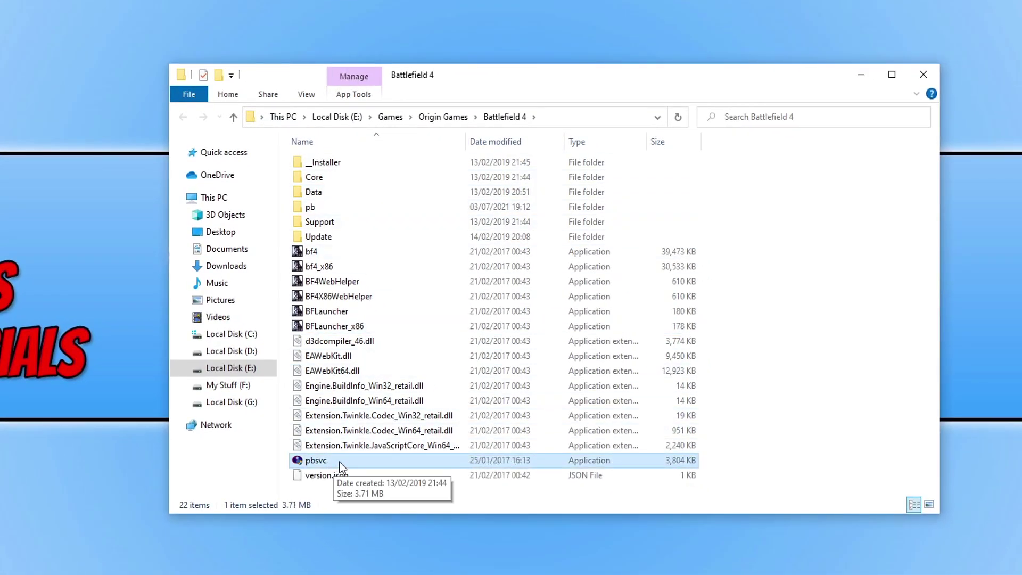
{"action": "right_click", "coordinate": [337, 461]}
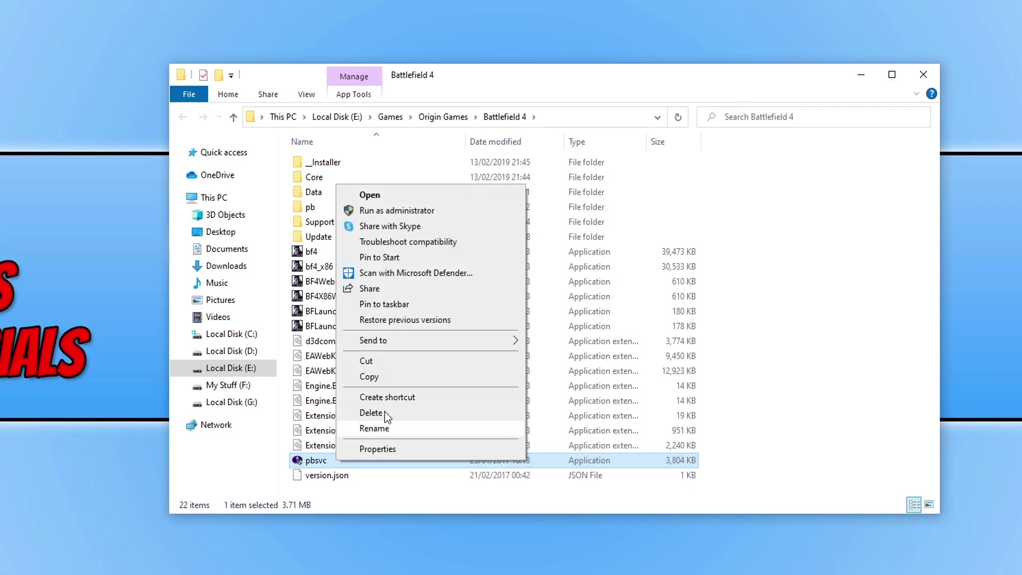
{"action": "left_click", "coordinate": [439, 210]}
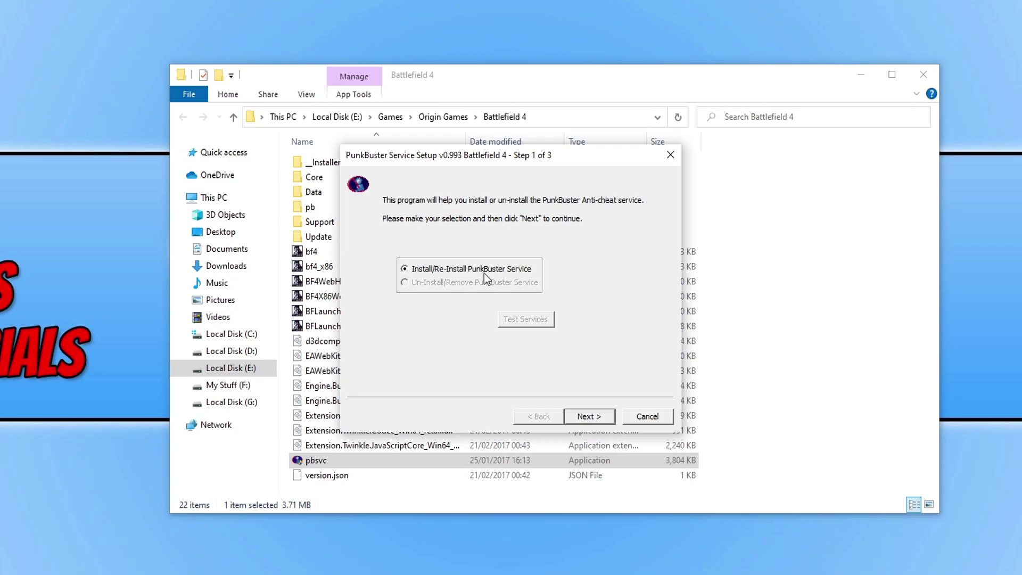
Reinstall the PunkBuster service, accept the licence, and pass the service tests
{"action": "left_click", "coordinate": [581, 416]}
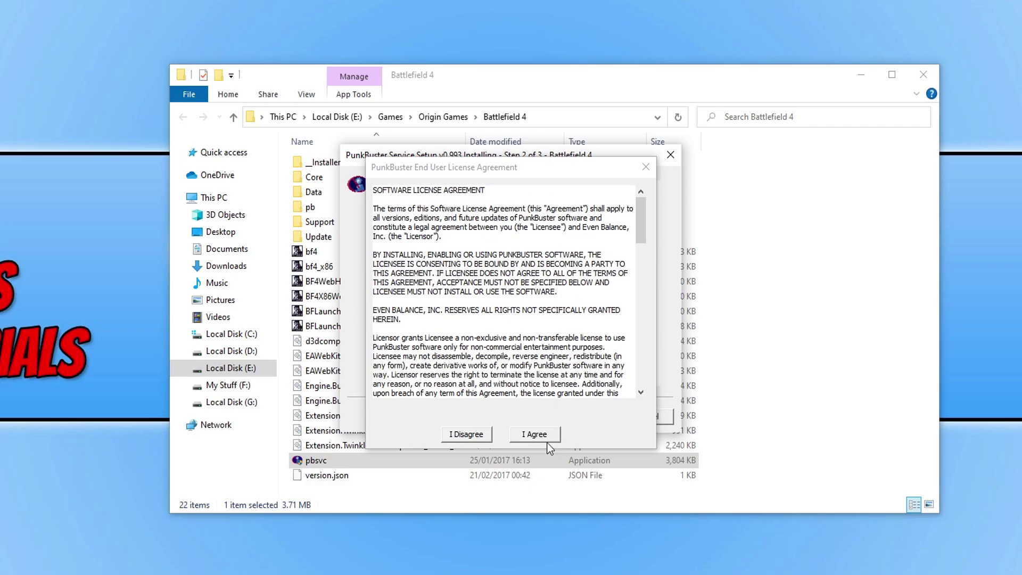
{"action": "left_click", "coordinate": [534, 434]}
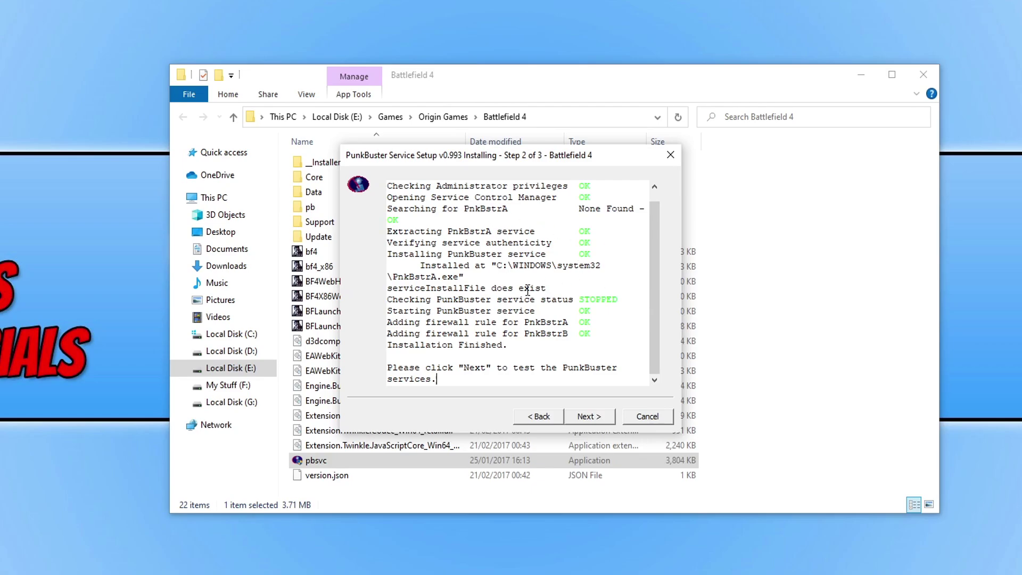
{"action": "left_click", "coordinate": [600, 416]}
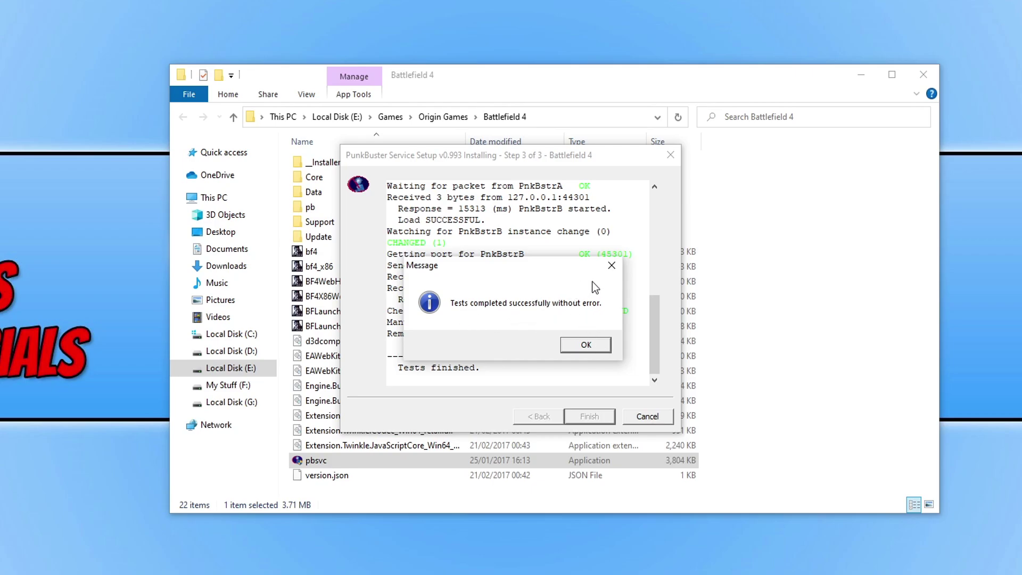
{"action": "left_click", "coordinate": [594, 351]}
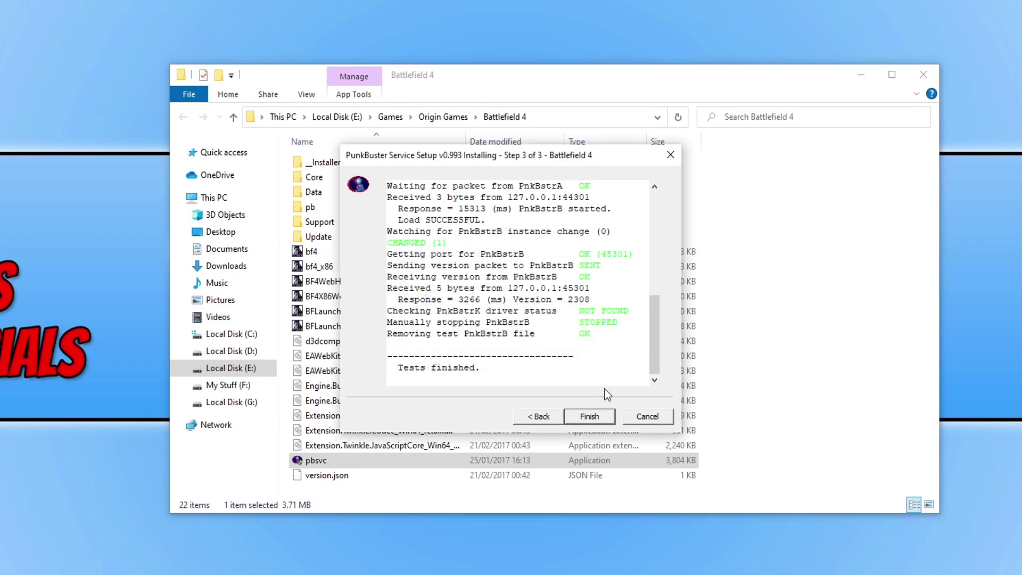
Finish PunkBuster setup, inspect PnkBstrA and PnkBstrB firewall entries, and unlock settings for editing
{"action": "left_click", "coordinate": [606, 417]}
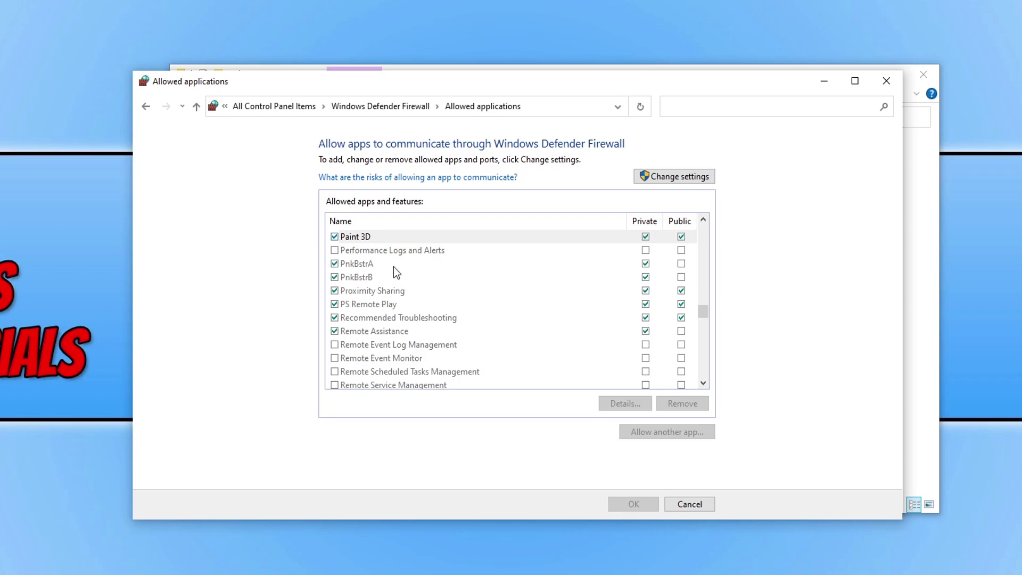
{"action": "left_click", "coordinate": [394, 267]}
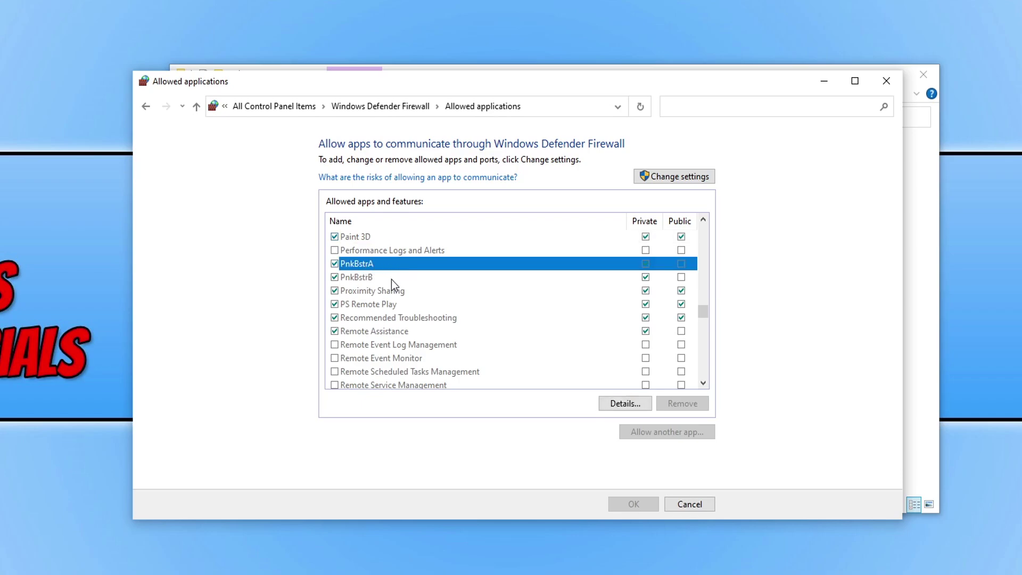
{"action": "left_click", "coordinate": [392, 278]}
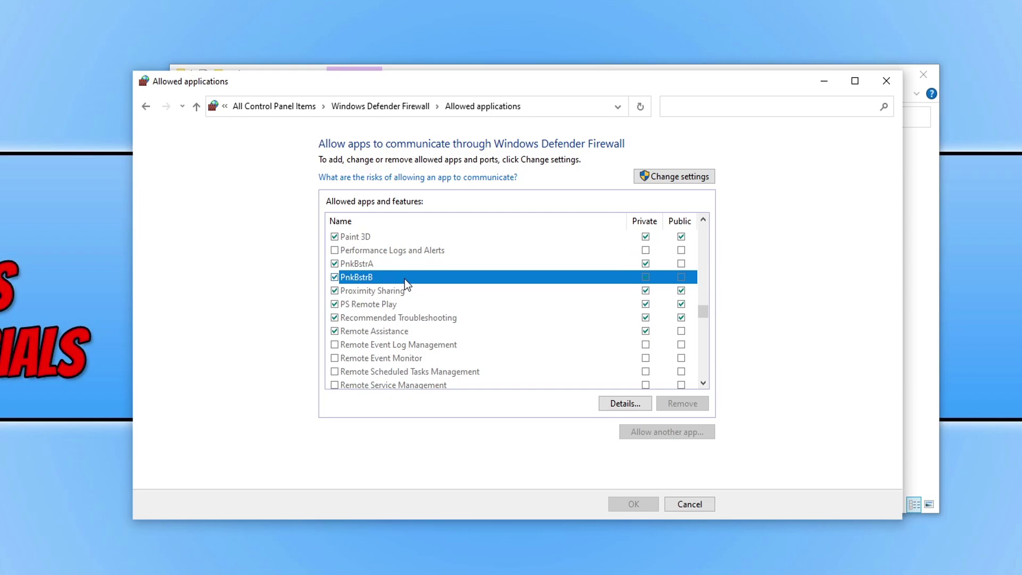
{"action": "left_click", "coordinate": [559, 295]}
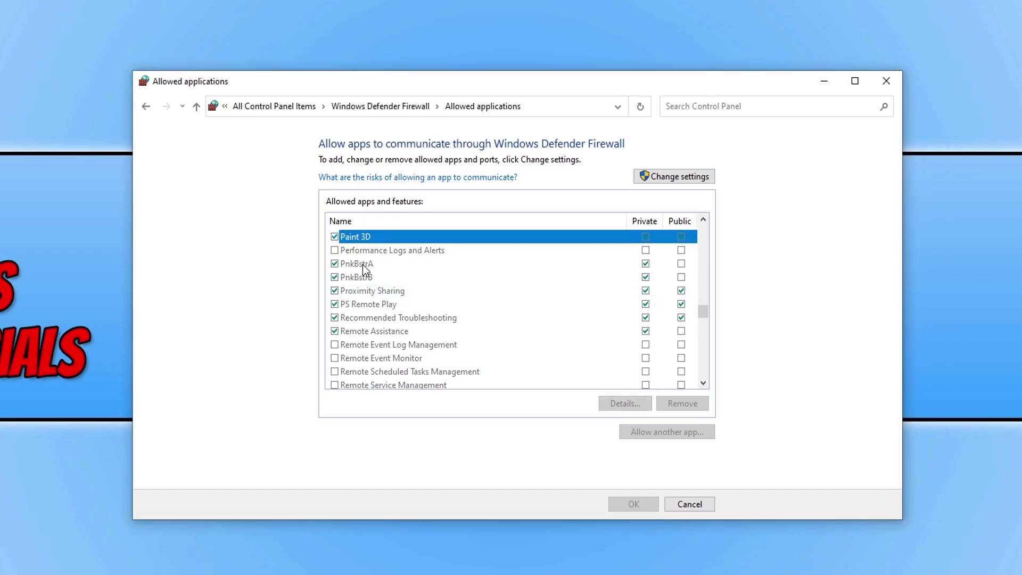
{"action": "left_click", "coordinate": [461, 268]}
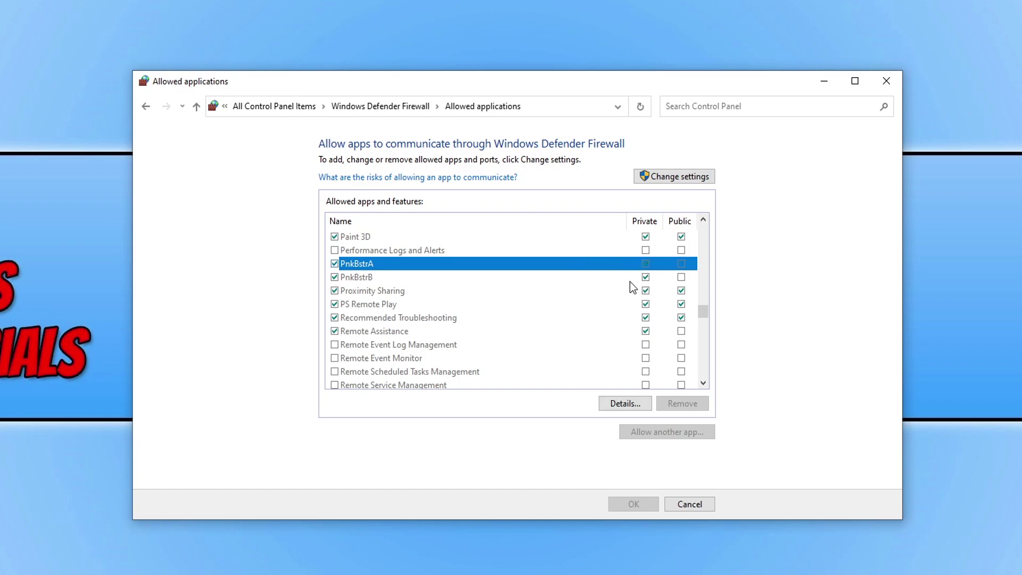
{"action": "left_click", "coordinate": [545, 296]}
{"action": "left_click", "coordinate": [695, 180]}
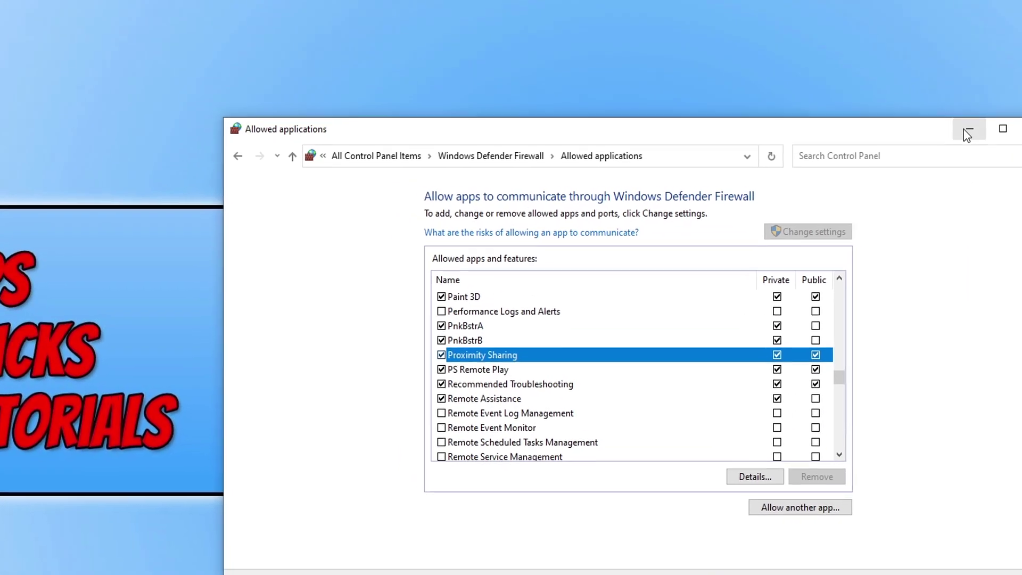
Close the allowed apps window and delete the pbsetup, pbgame and pbuser desktop icons
{"action": "left_click", "coordinate": [887, 81]}
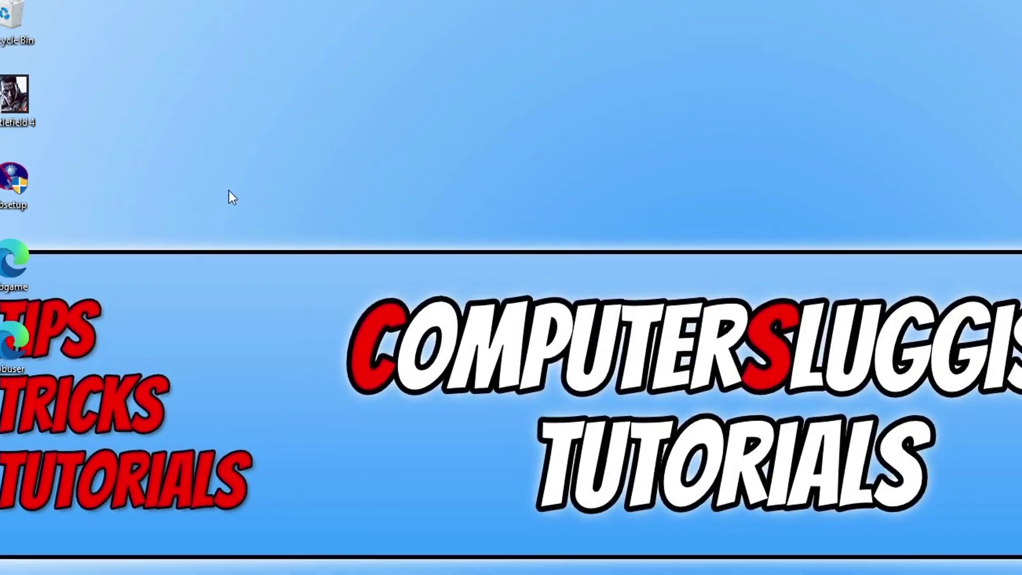
{"action": "left_click_drag", "start_coordinate": [98, 183], "coordinate": [11, 418]}
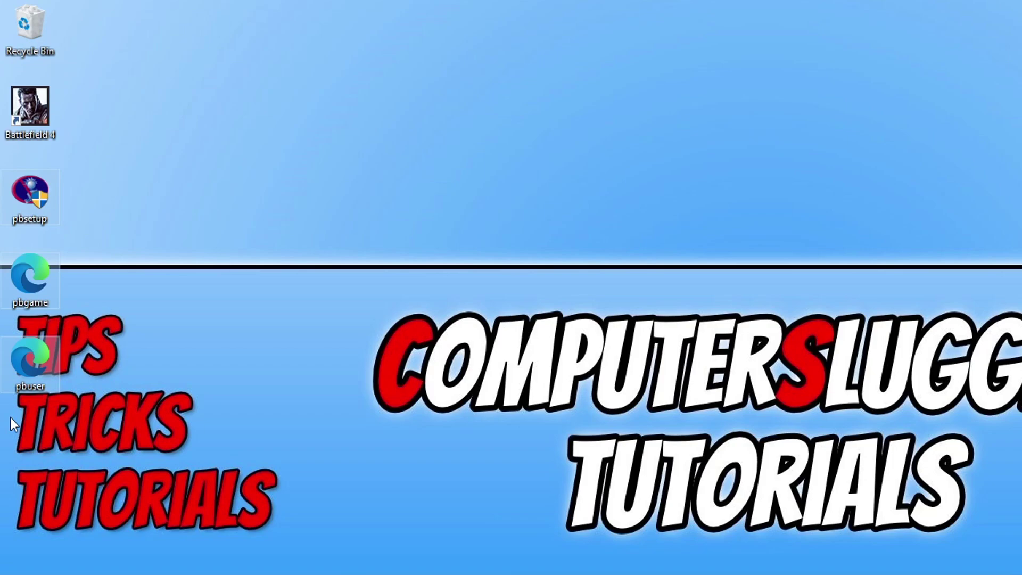
{"action": "key", "text": "Delete"}
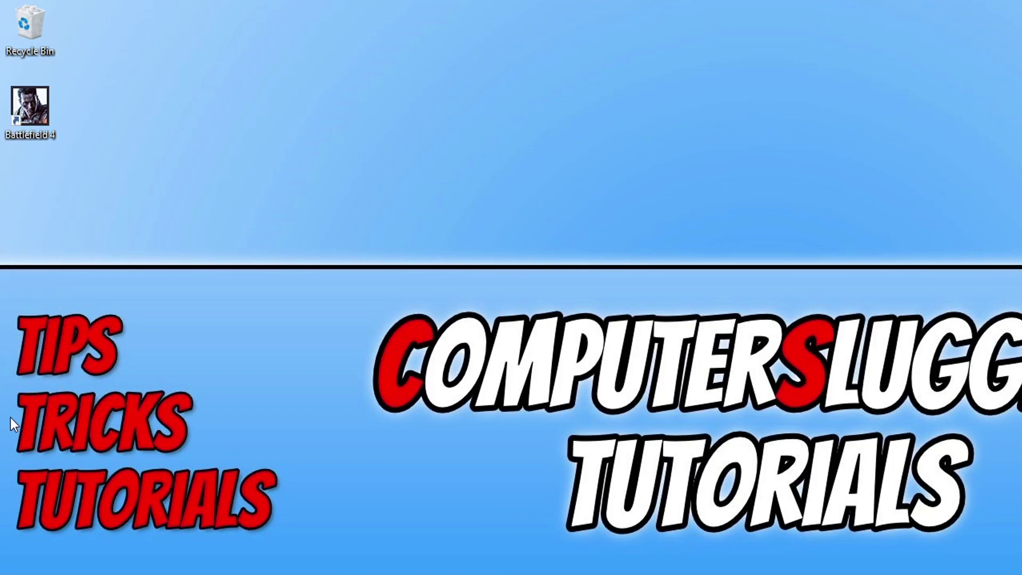